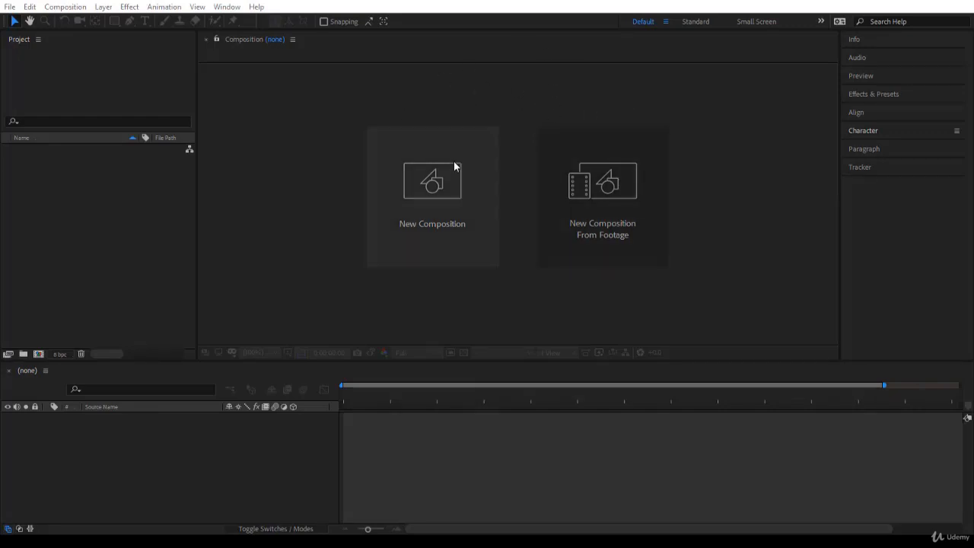
- Create a composition named "Shapes Trial" with the HDV/HDTV 720 25 preset, a 5-second duration and a black background
click(446, 207)
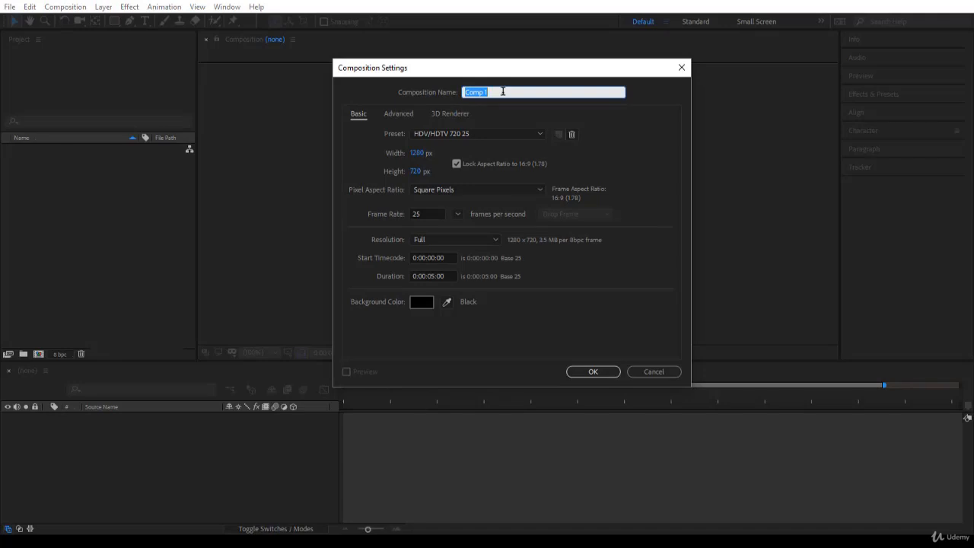
text(Shapes Trial)
click(509, 137)
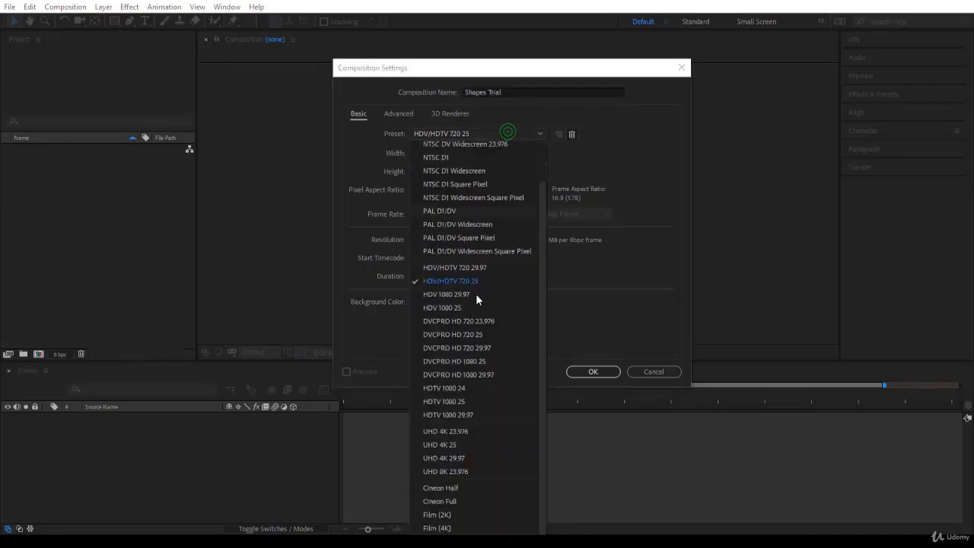
click(651, 145)
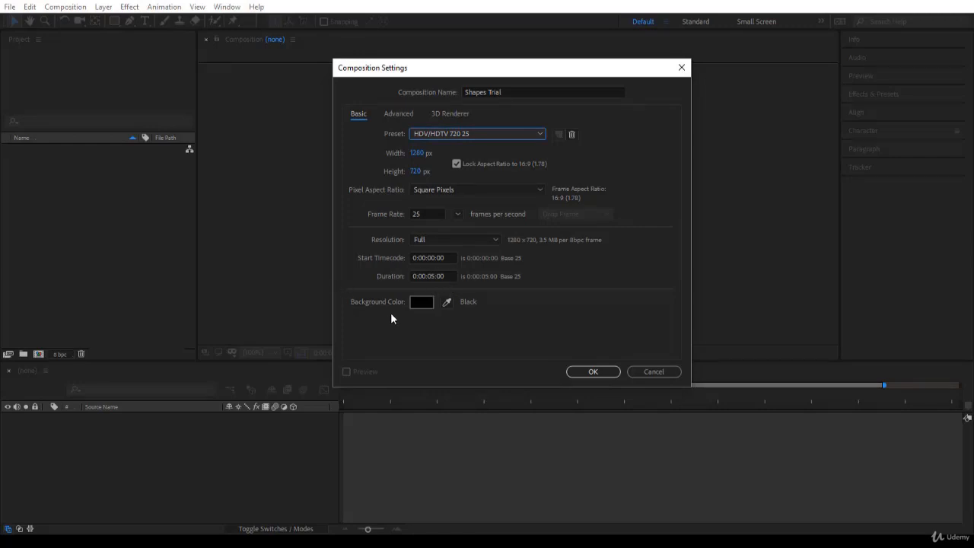
click(421, 303)
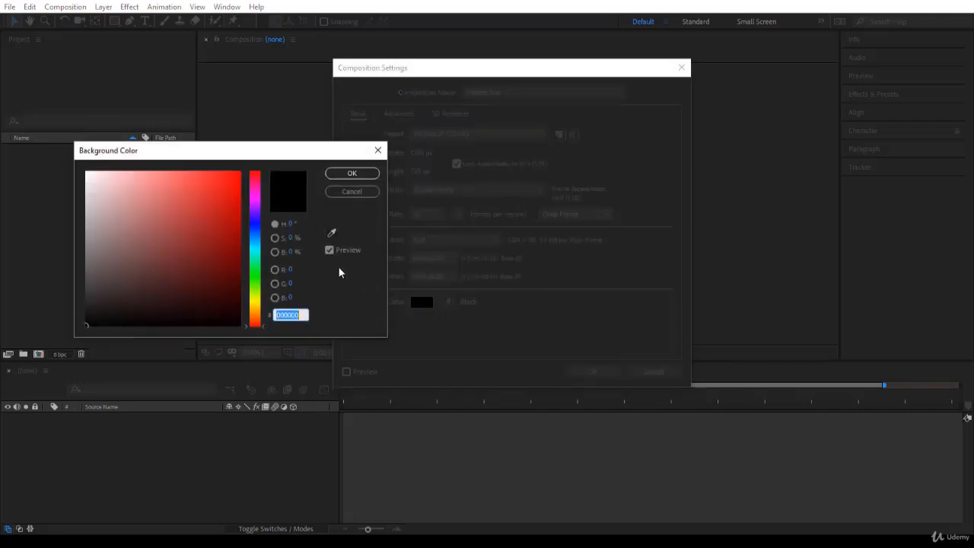
click(369, 191)
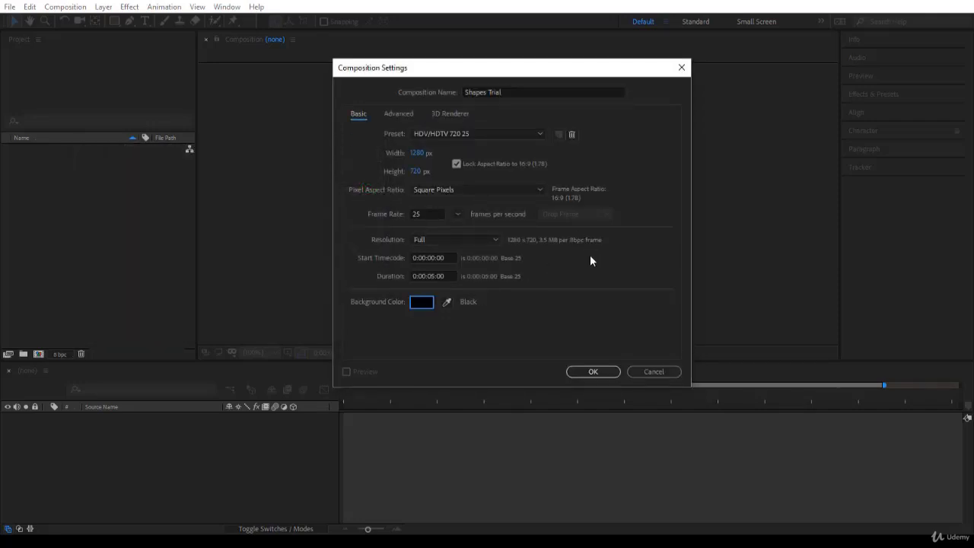
click(593, 372)
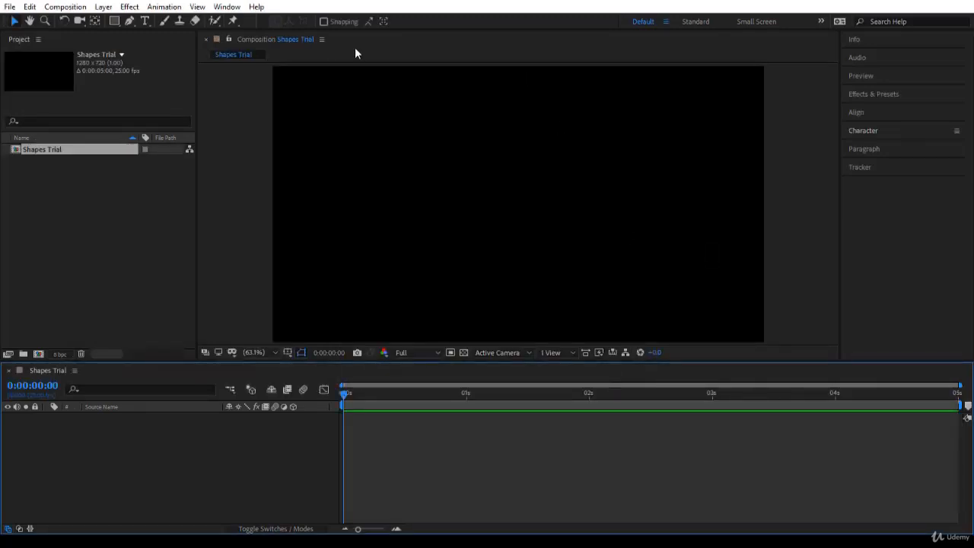
- Draw a wide rectangle with the Rectangle tool around the middle of the composition, using a teal fill and 10 px white stroke, with Bezier Path off
click(116, 24)
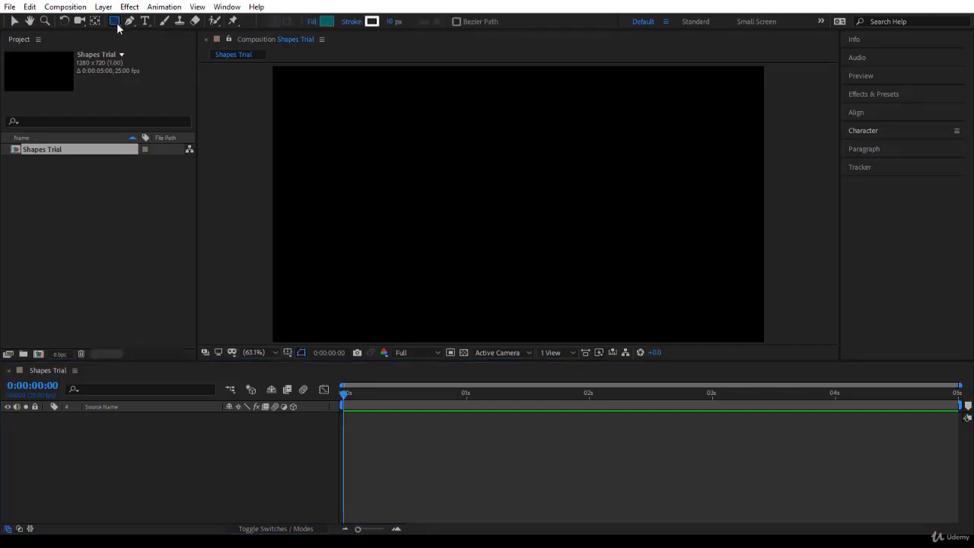
click(115, 23)
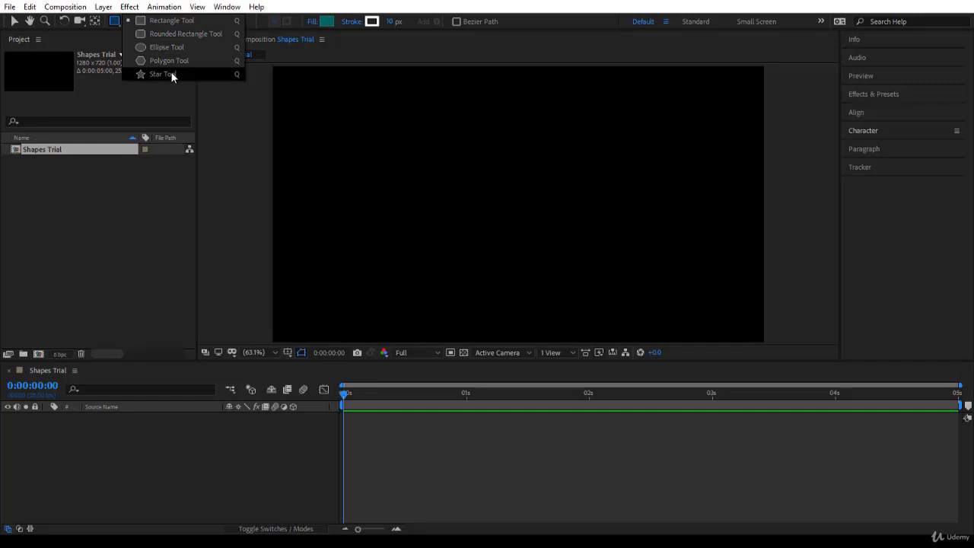
click(179, 24)
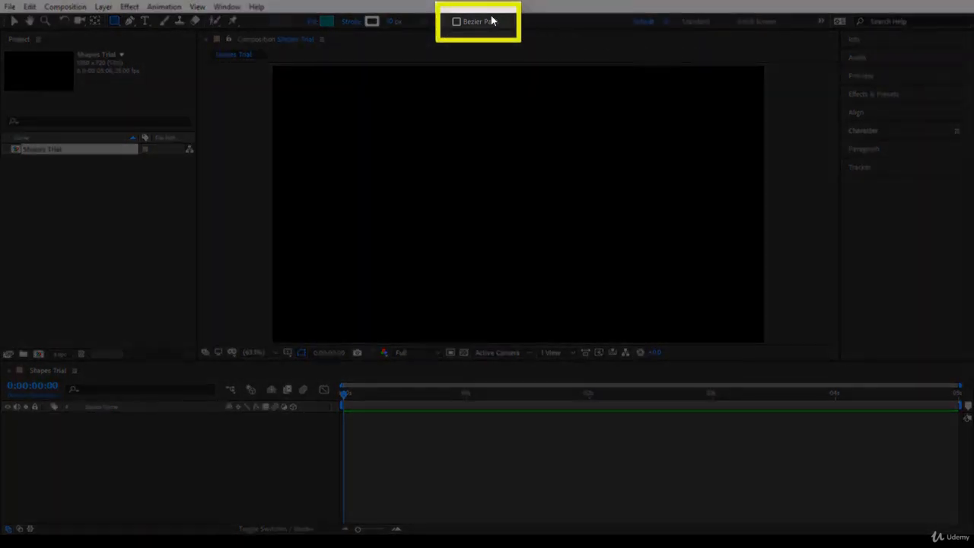
click(457, 22)
click(461, 24)
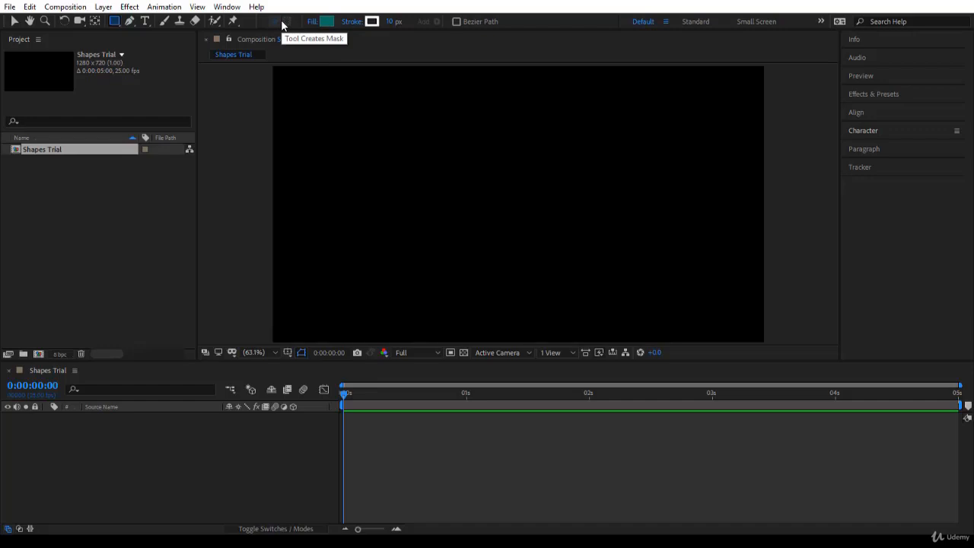
click(415, 92)
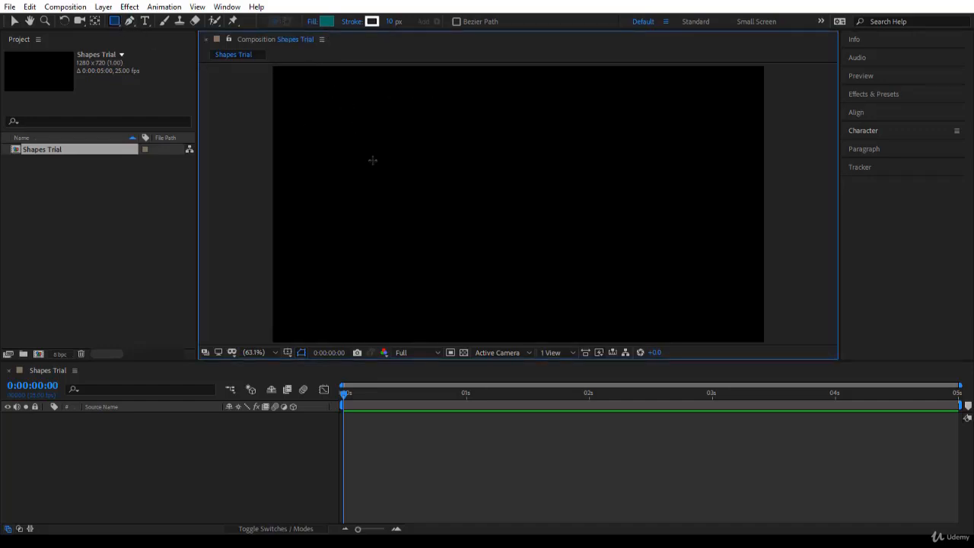
mouse_move(387, 135)
mouse_down()
mouse_move(555, 272)
mouse_move(687, 272)
mouse_move(634, 265)
mouse_up()
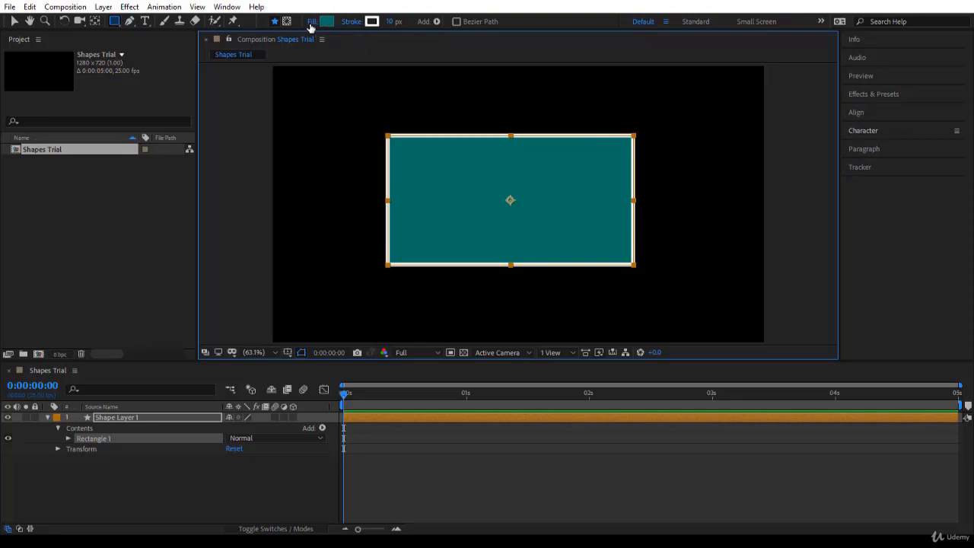
- Try the None, Linear Gradient and Radial Gradient fill types on the rectangle, and switch back to Solid Color
click(310, 28)
mouse_move(323, 142)
mouse_down()
mouse_move(310, 124)
mouse_move(320, 139)
mouse_up()
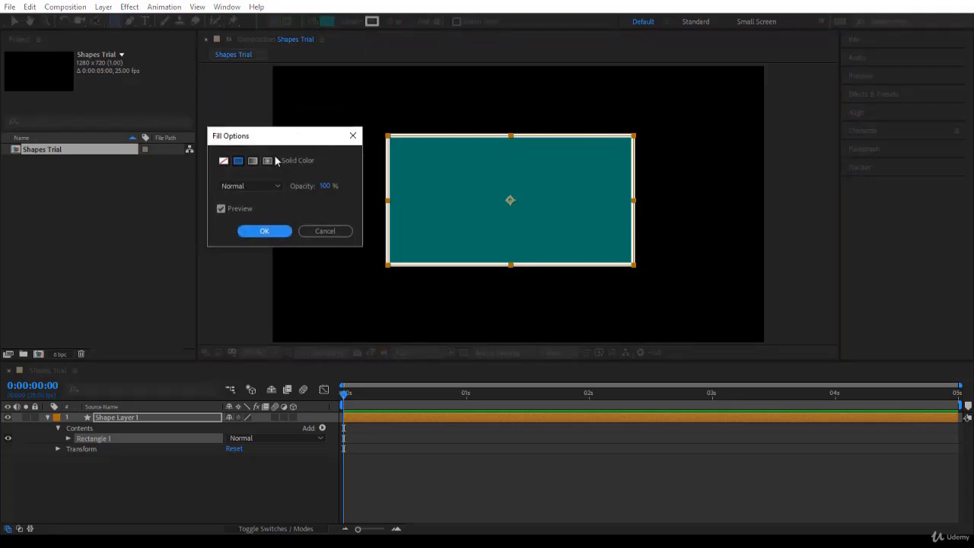
click(224, 162)
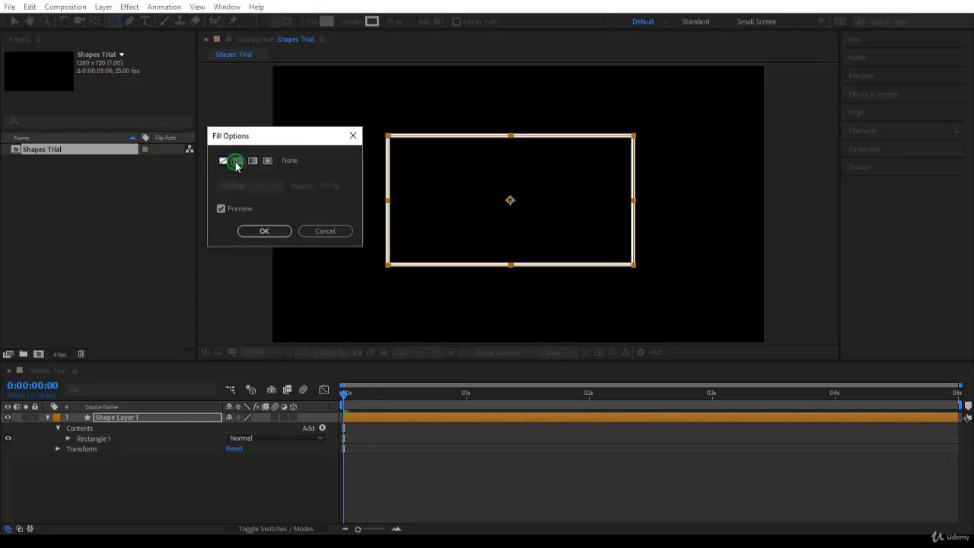
click(239, 162)
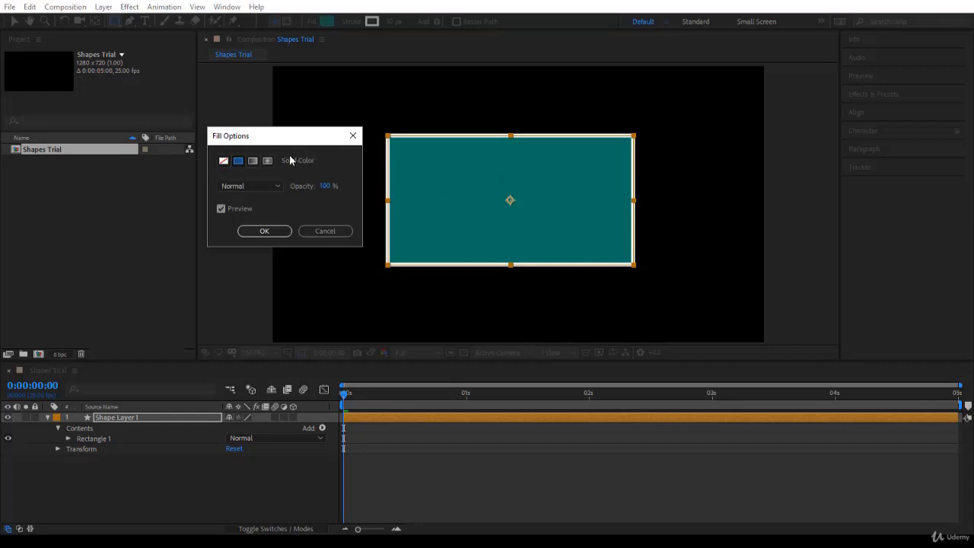
click(253, 161)
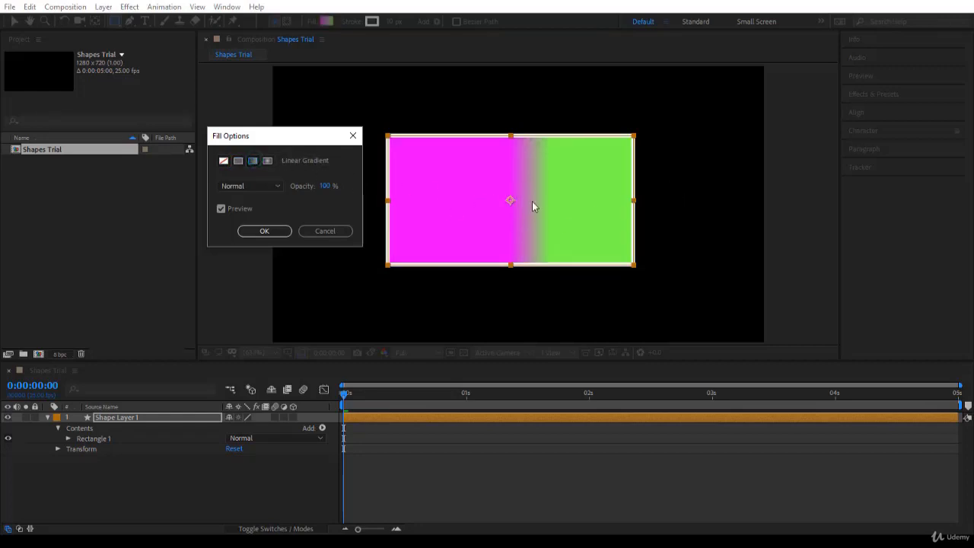
click(267, 161)
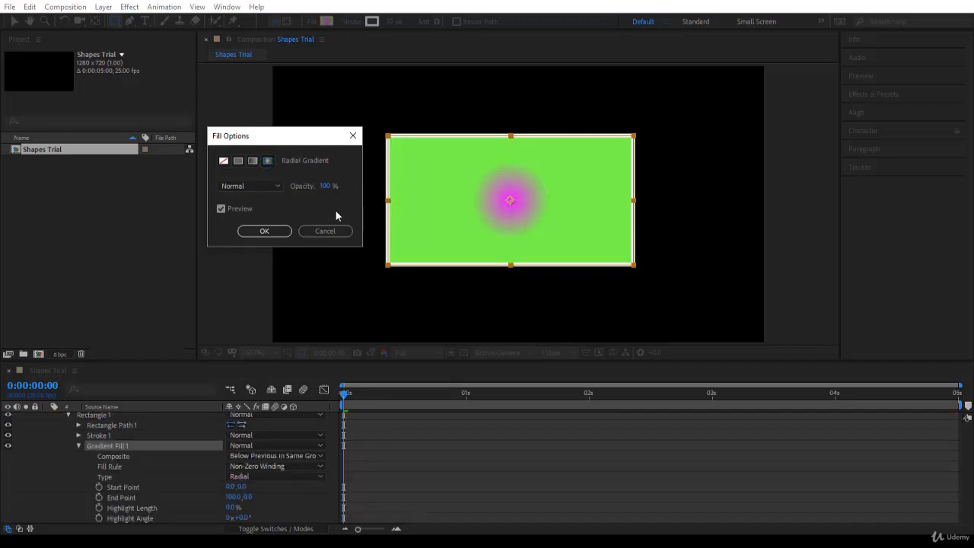
click(238, 162)
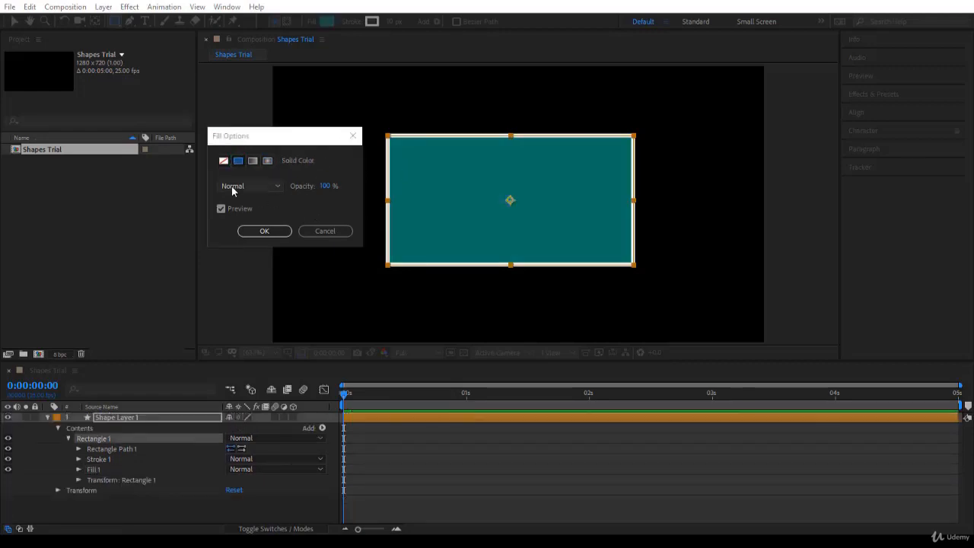
- Try 0% opacity for the rectangle's fill, and apply the fill options with Normal blending, 100% opacity and Preview on
click(230, 186)
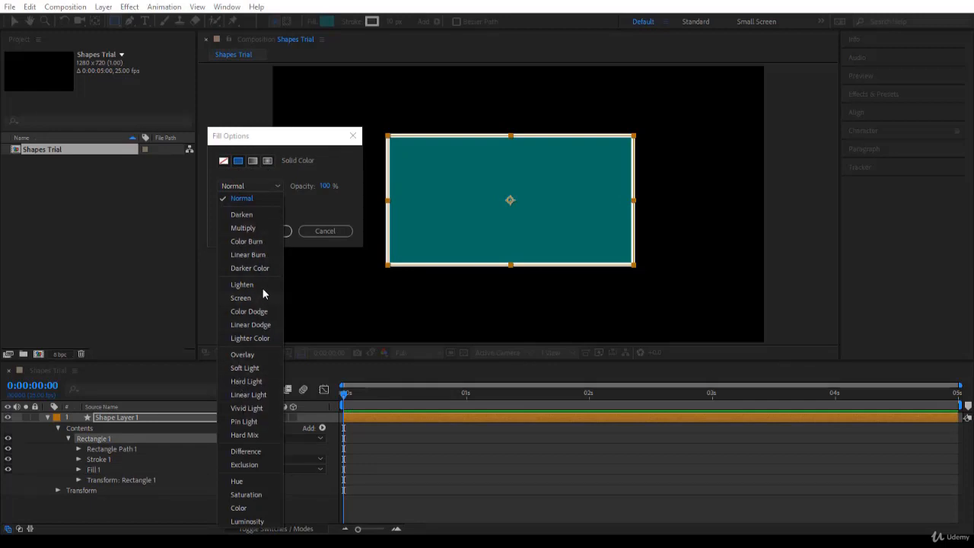
click(253, 201)
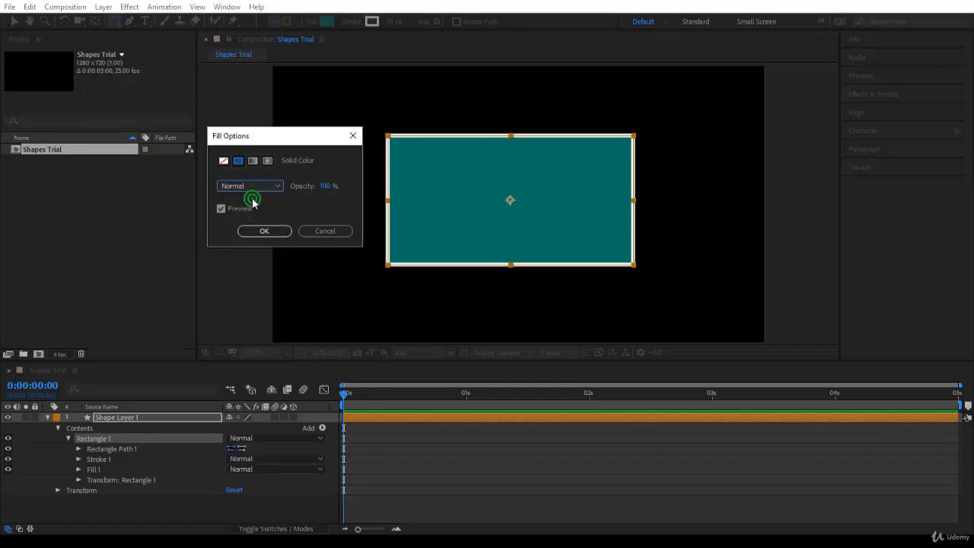
click(328, 186)
drag(327, 187, 240, 177)
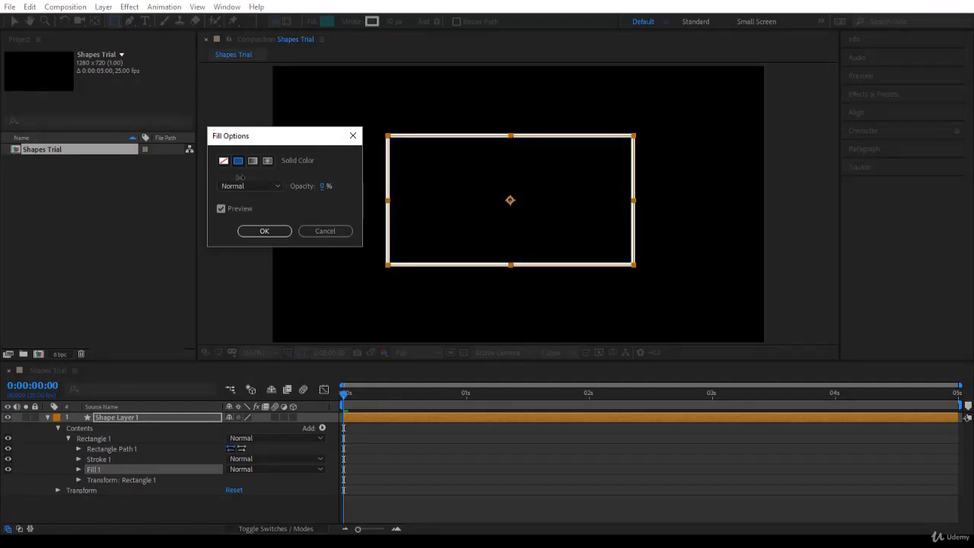
drag(240, 178, 360, 191)
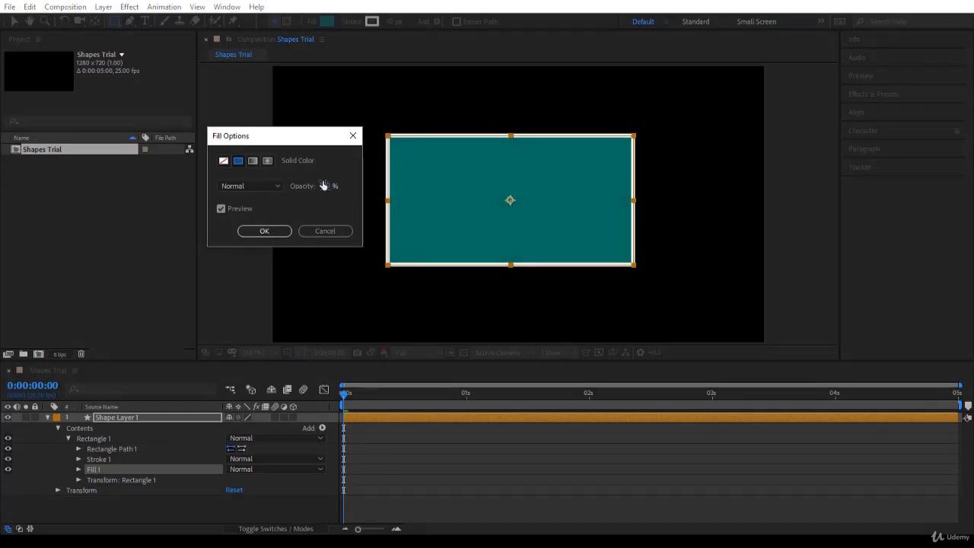
click(220, 209)
click(326, 186)
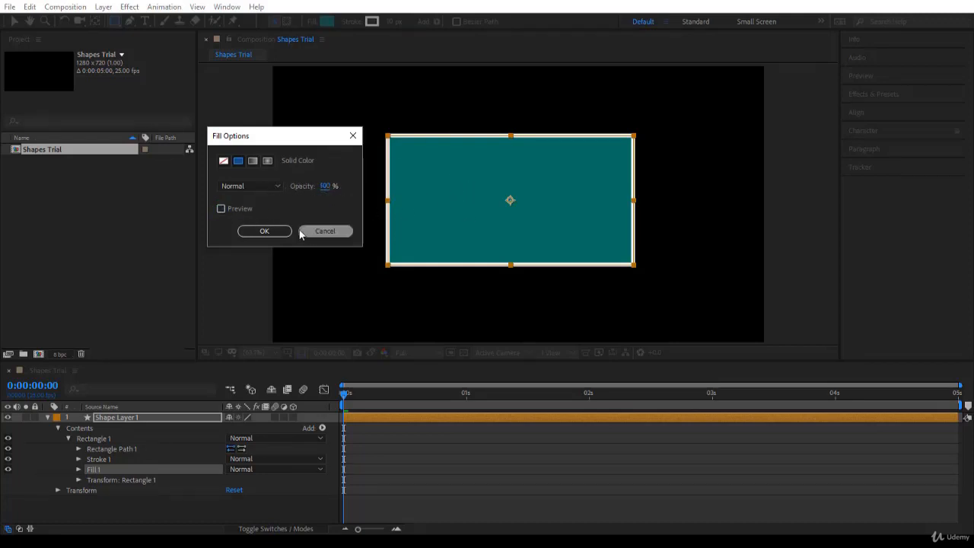
click(227, 211)
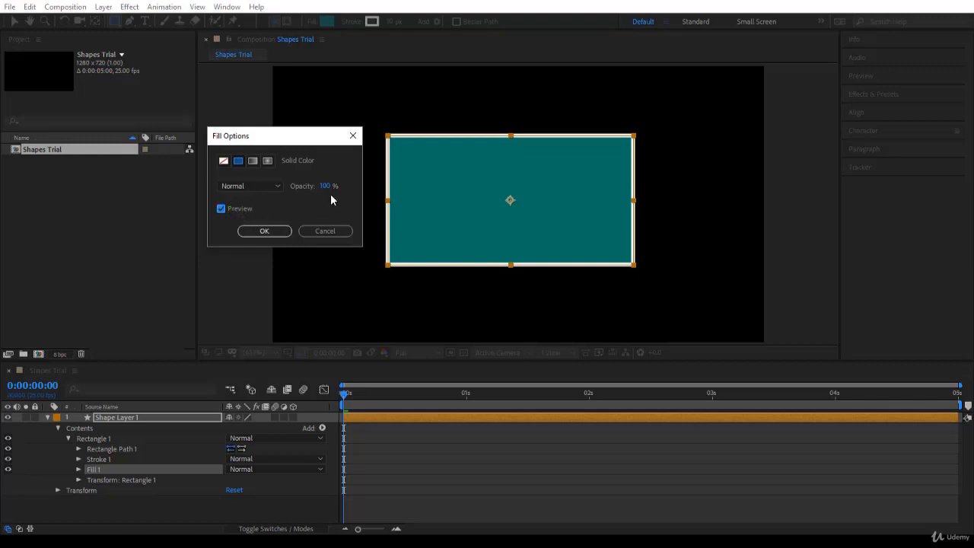
click(272, 229)
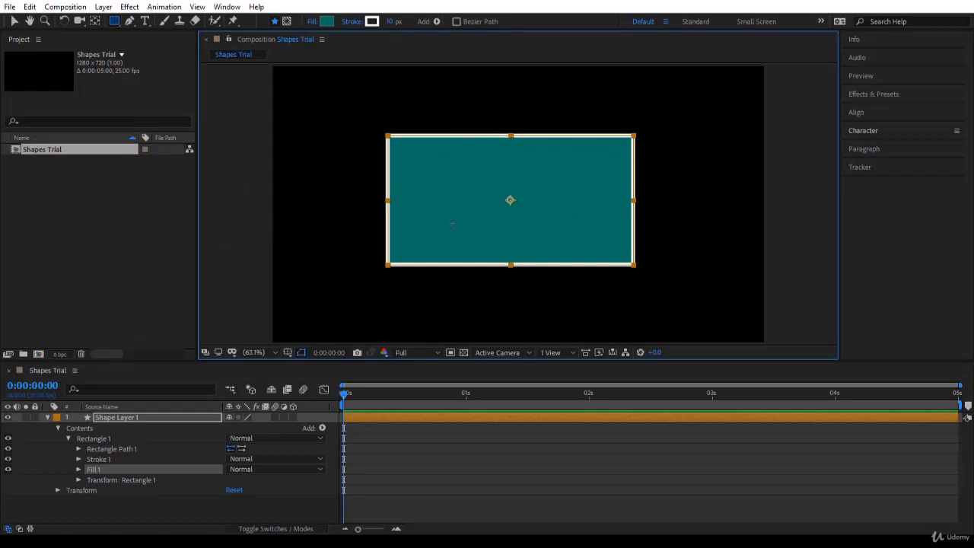
- Try brighter teal shades such as 1E9C8F for the rectangle's fill color and discard the change
click(328, 22)
click(192, 166)
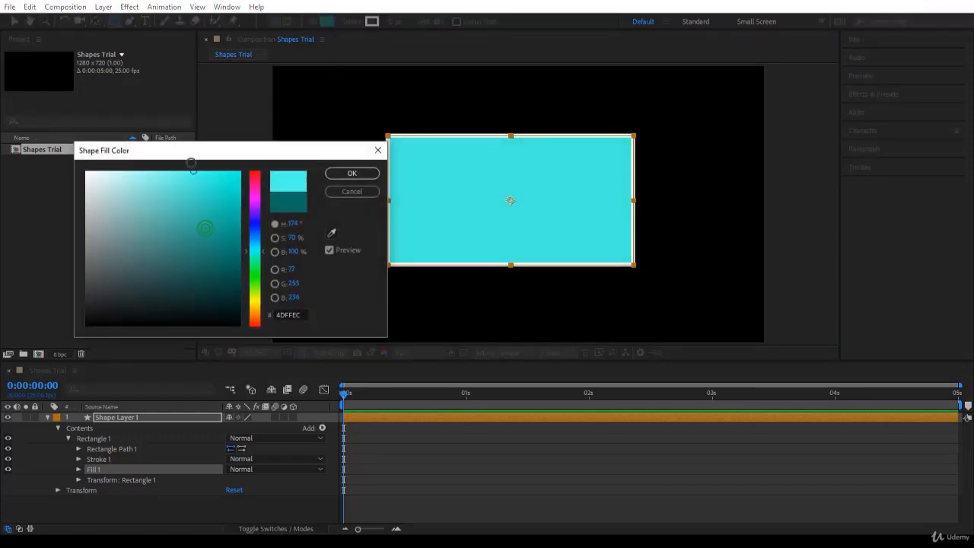
mouse_move(192, 164)
mouse_down()
mouse_move(159, 191)
mouse_move(126, 279)
mouse_move(227, 279)
mouse_move(236, 238)
mouse_move(202, 255)
mouse_move(210, 231)
mouse_up()
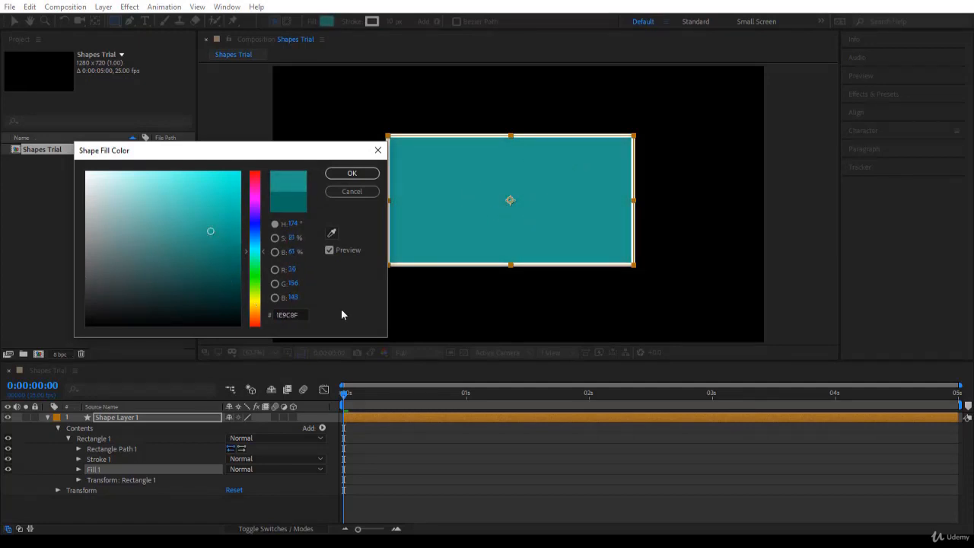
click(343, 192)
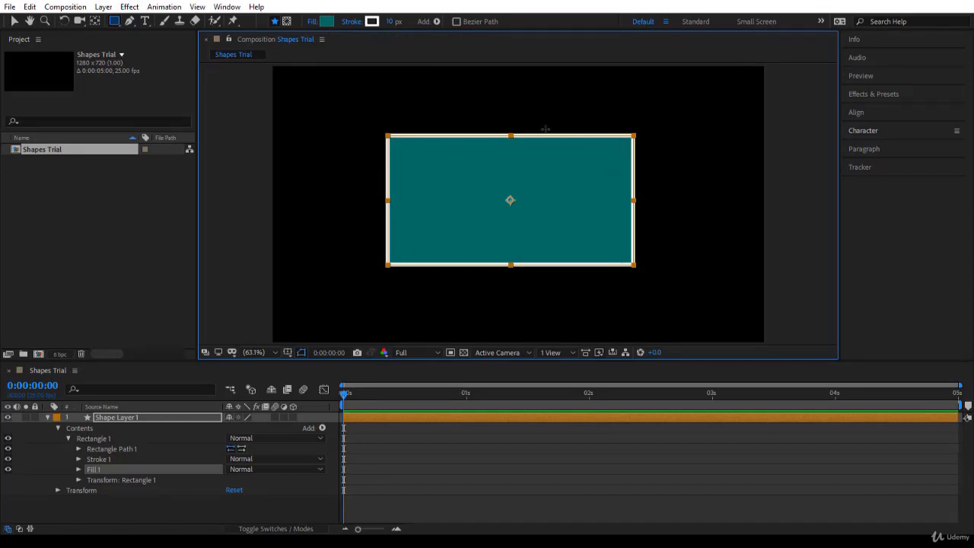
- Try the None, Linear Gradient and Radial Gradient stroke types, and apply Solid Color with Normal blending and 100% opacity
click(352, 23)
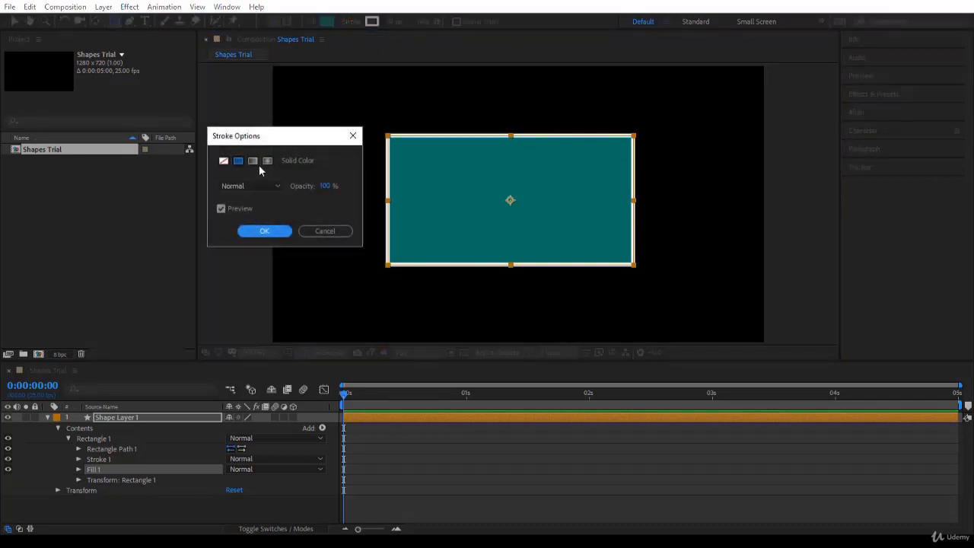
click(223, 161)
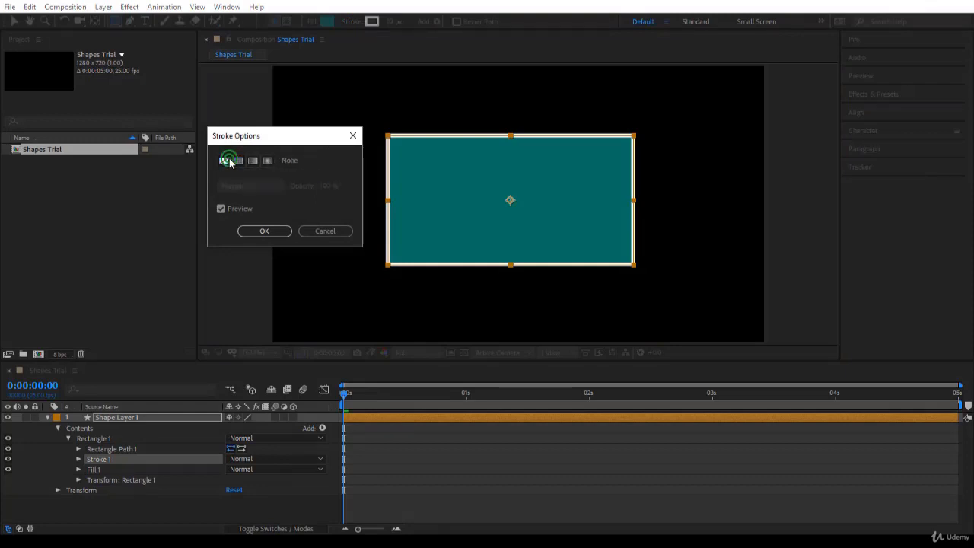
click(238, 162)
click(253, 160)
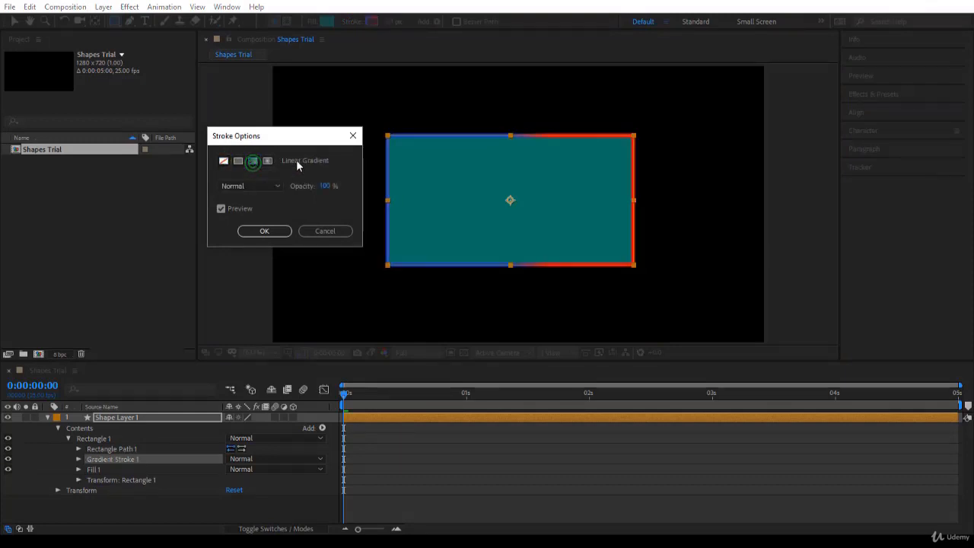
click(267, 161)
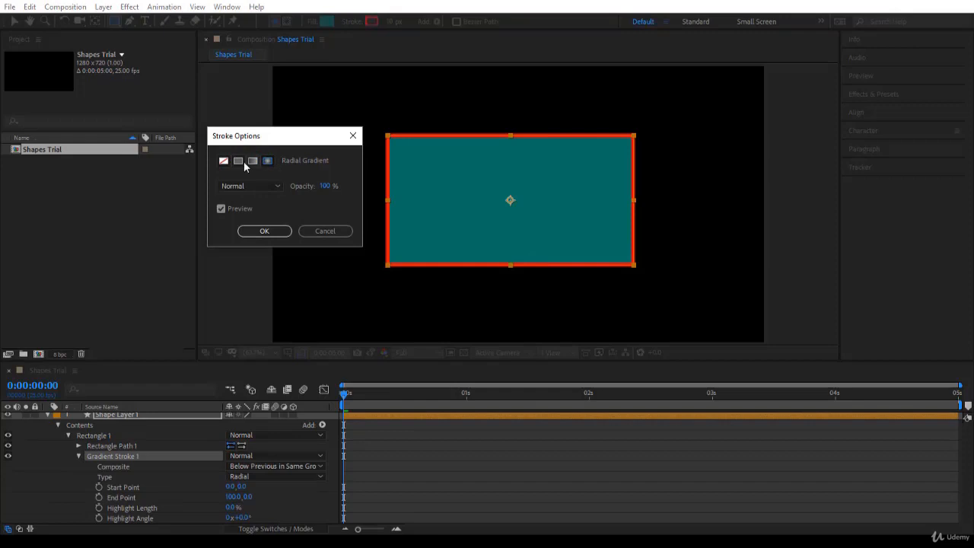
click(238, 161)
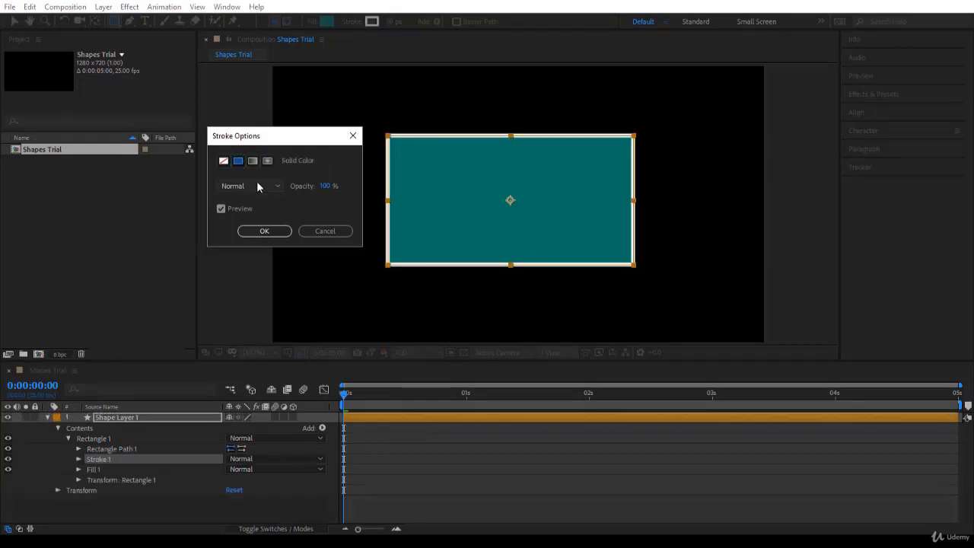
click(256, 185)
click(335, 186)
mouse_move(330, 185)
mouse_down()
mouse_move(295, 185)
mouse_move(337, 185)
mouse_up()
click(279, 232)
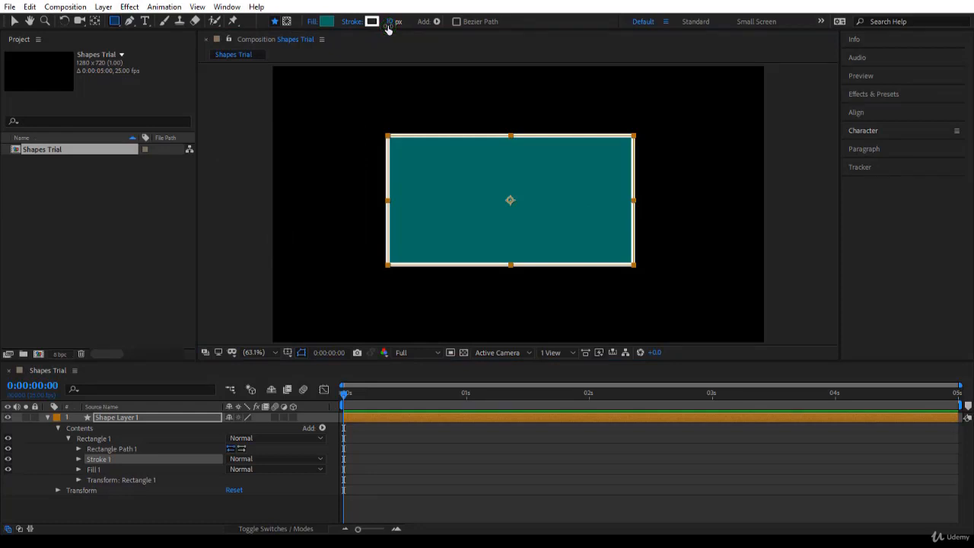
- Increase the rectangle's stroke width to 162 px
mouse_move(390, 21)
mouse_down()
mouse_move(479, 35)
mouse_move(319, 30)
mouse_move(417, 51)
mouse_up()
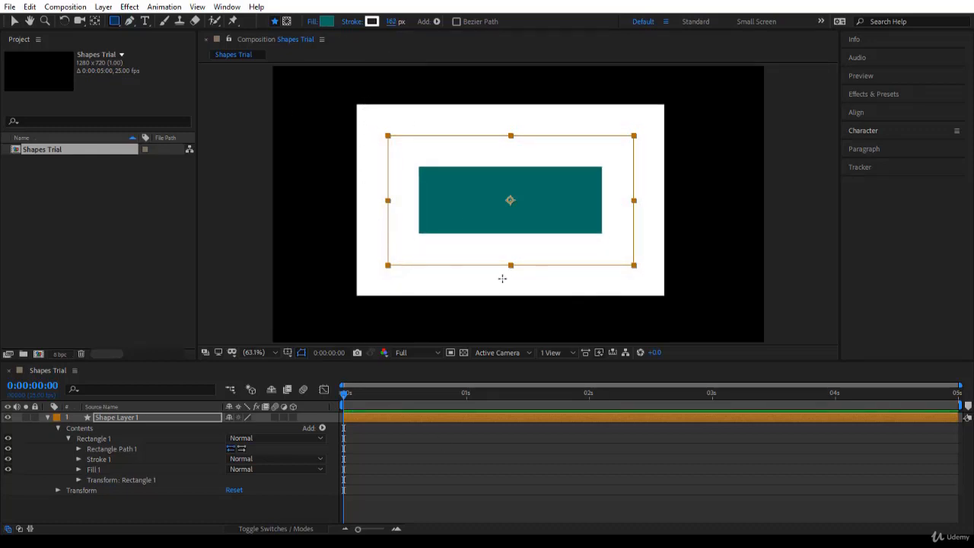
- Set the rectangle's stroke width to exactly 160 px
click(394, 23)
text(16)
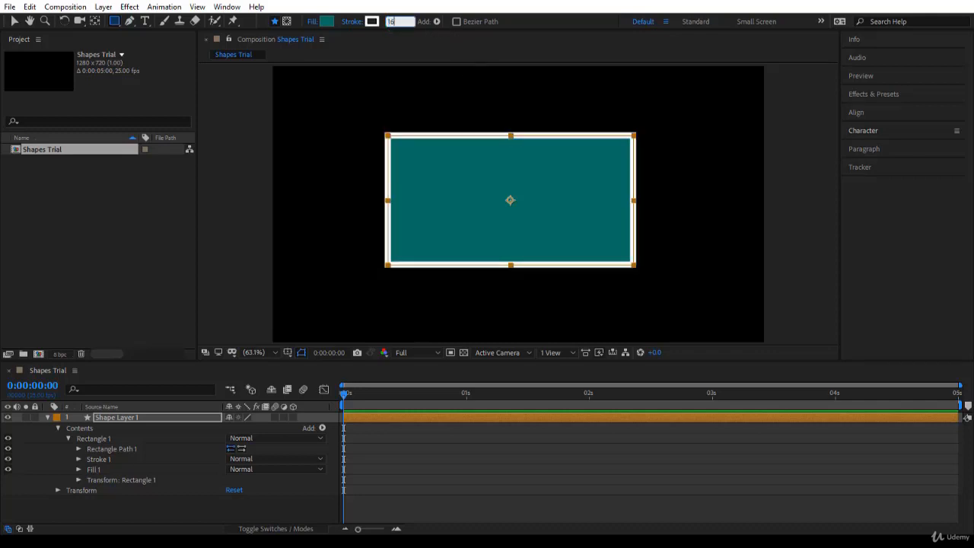
text(0)
click(443, 44)
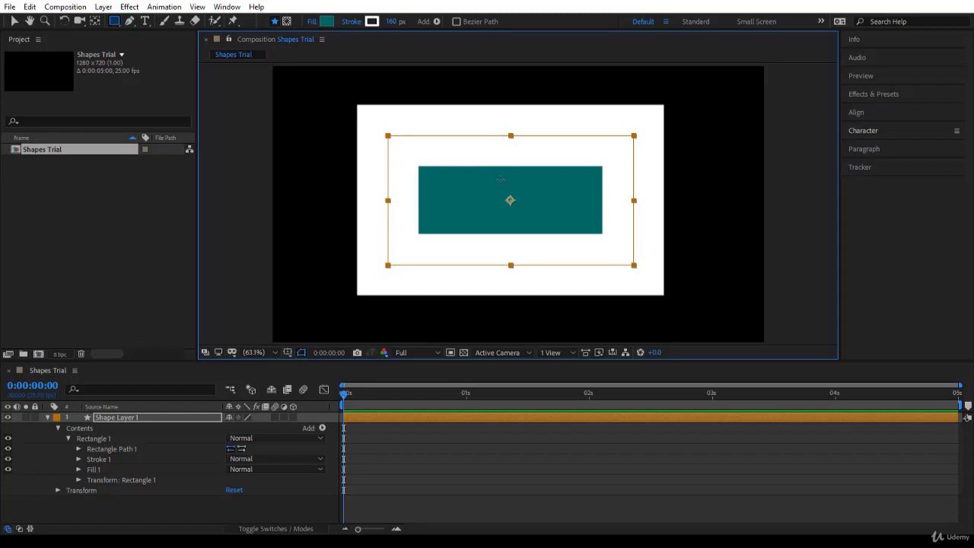
- Reduce the rectangle's stroke width to 10 px for a thin white outline
drag(395, 21, 332, 23)
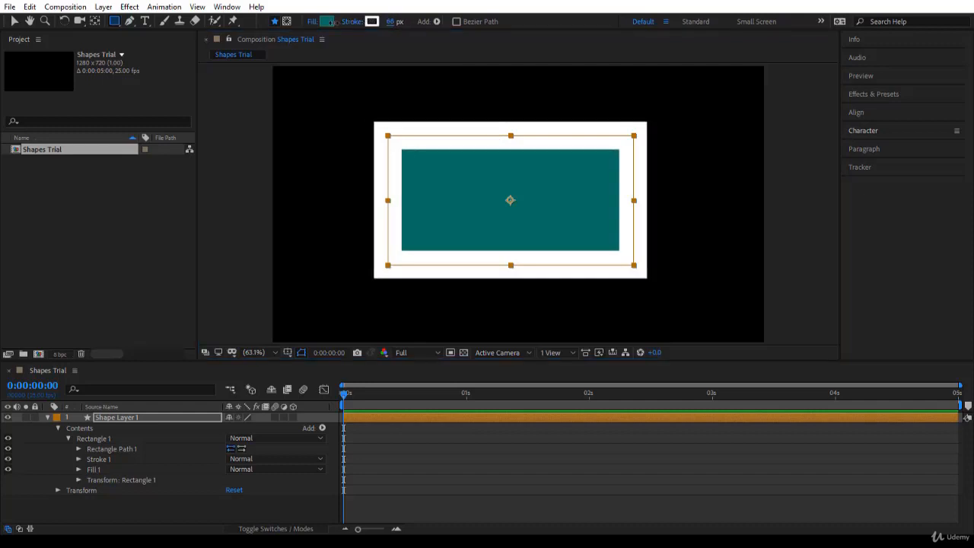
click(393, 21)
text(10)
key(Return)
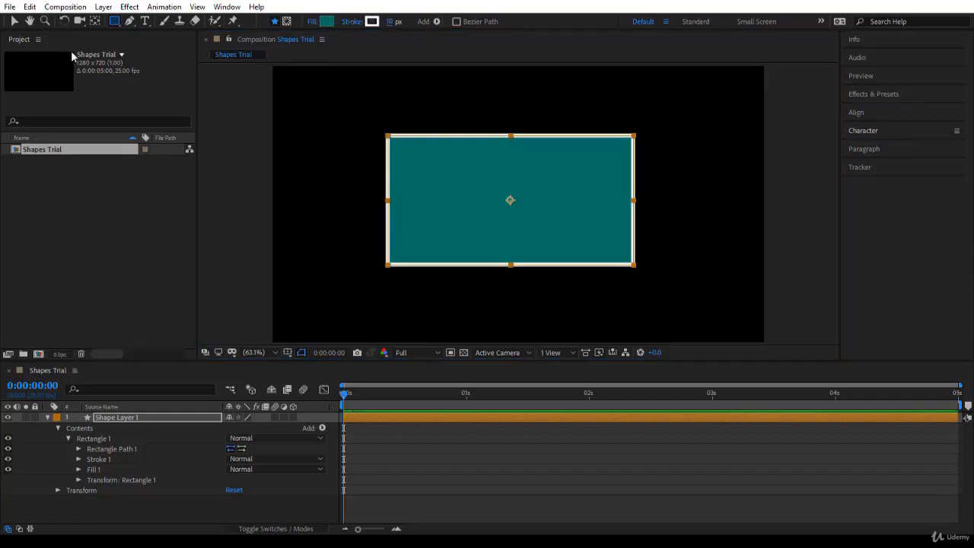
- Select Shape Layer 1 with the Selection tool and move the rectangle slightly down and to the left in the composition
click(14, 20)
click(174, 415)
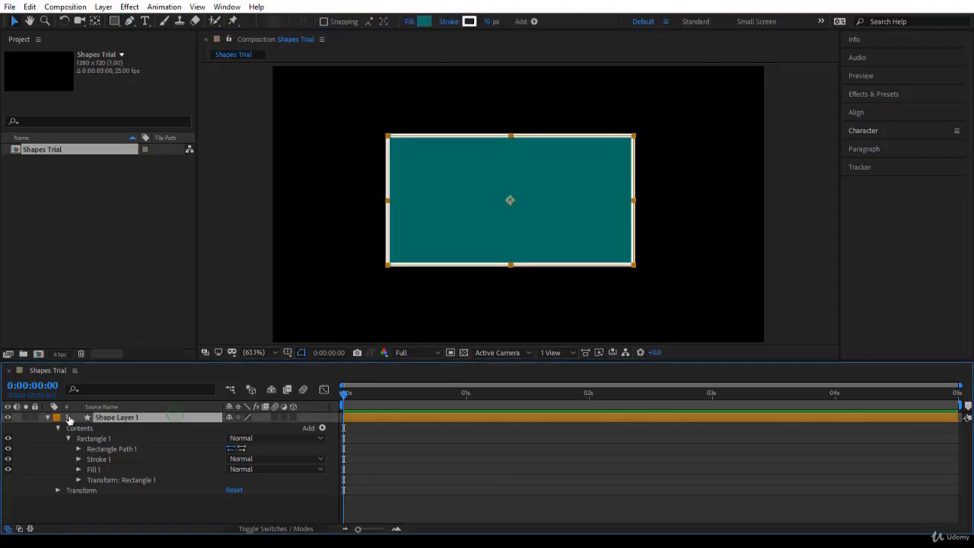
drag(596, 223, 563, 237)
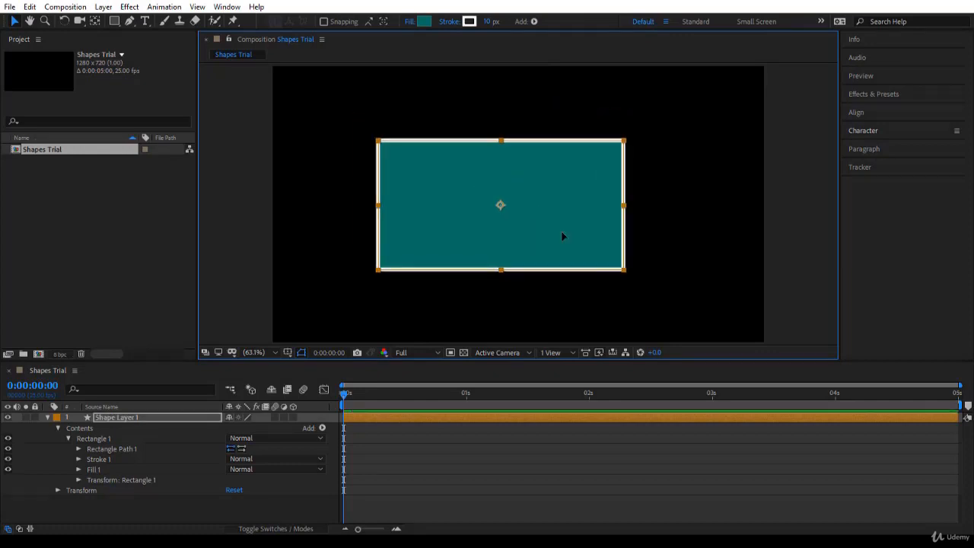